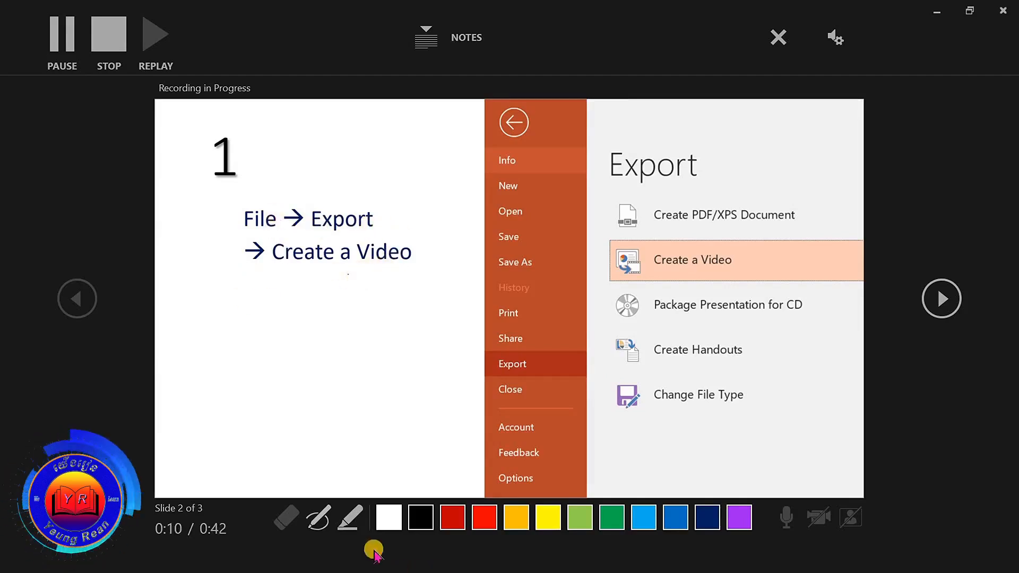
# Step: Underline File, Export and Create a Video in red ink on slide 2, and circle the Export options
pyautogui.click(319, 518)
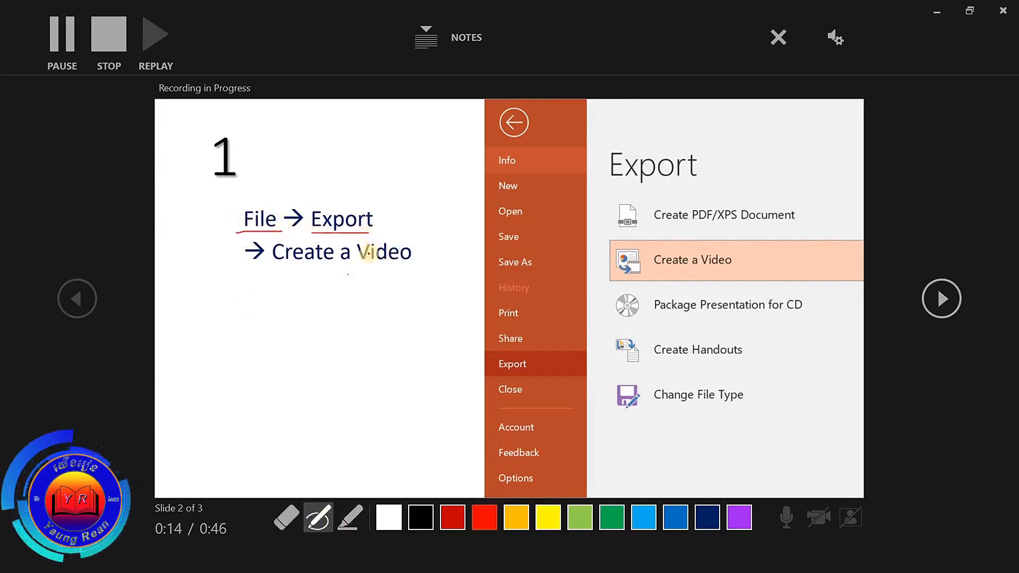
pyautogui.moveTo(275, 277); pyautogui.dragTo(404, 274)
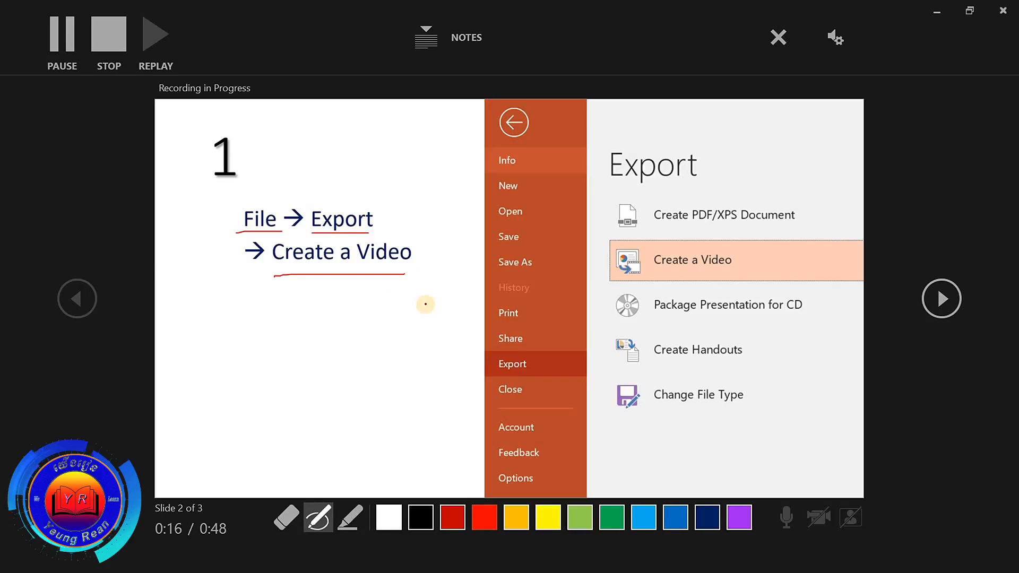
pyautogui.moveTo(540, 171); pyautogui.dragTo(693, 124)
pyautogui.moveTo(812, 217)
pyautogui.mouseDown()
pyautogui.moveTo(743, 462)
pyautogui.moveTo(568, 245)
pyautogui.moveTo(640, 205)
pyautogui.mouseUp()
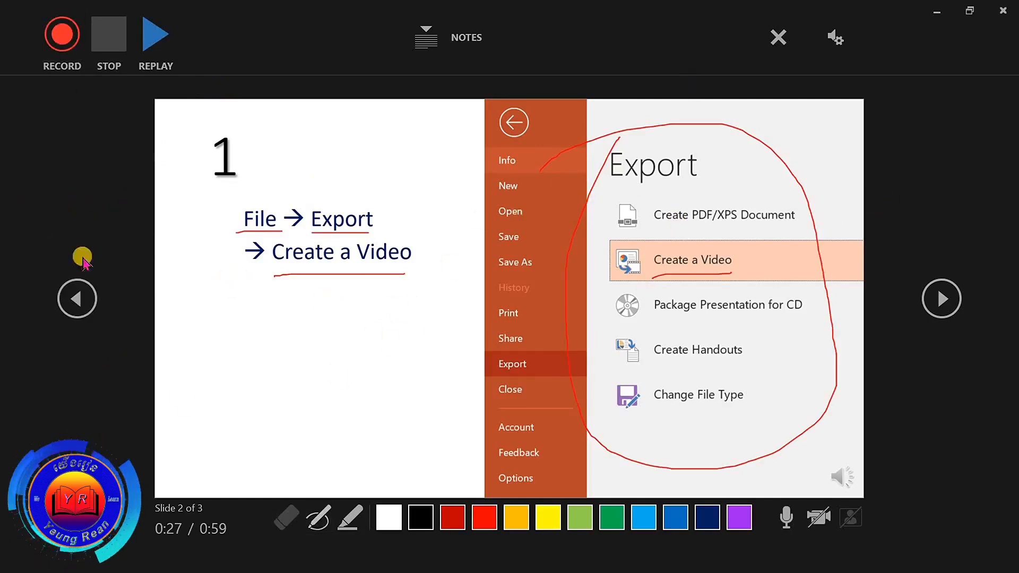
# Step: Replay the slide 2 recording, pause it, and view the microphone and camera settings
pyautogui.click(169, 84)
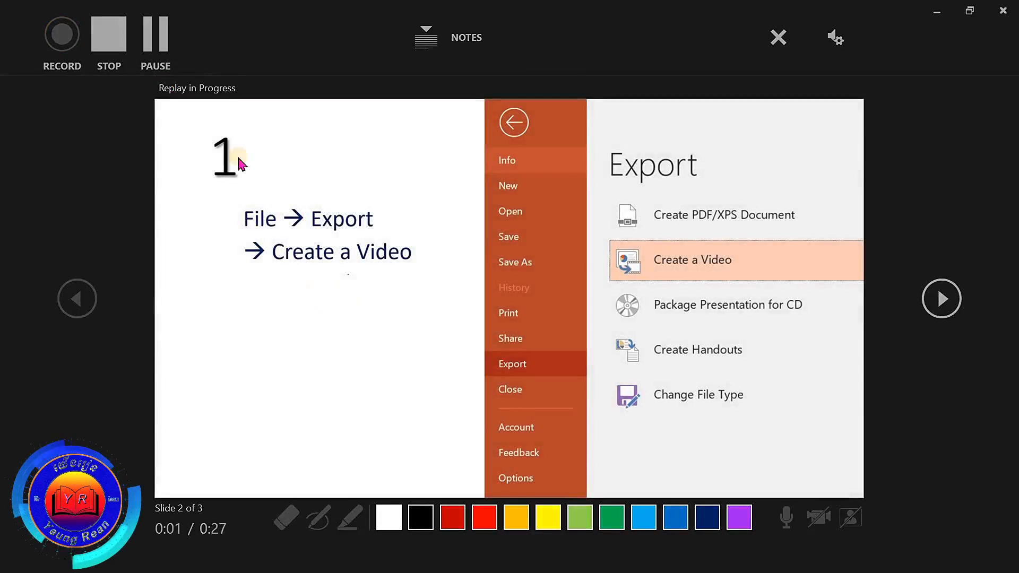
pyautogui.click(155, 34)
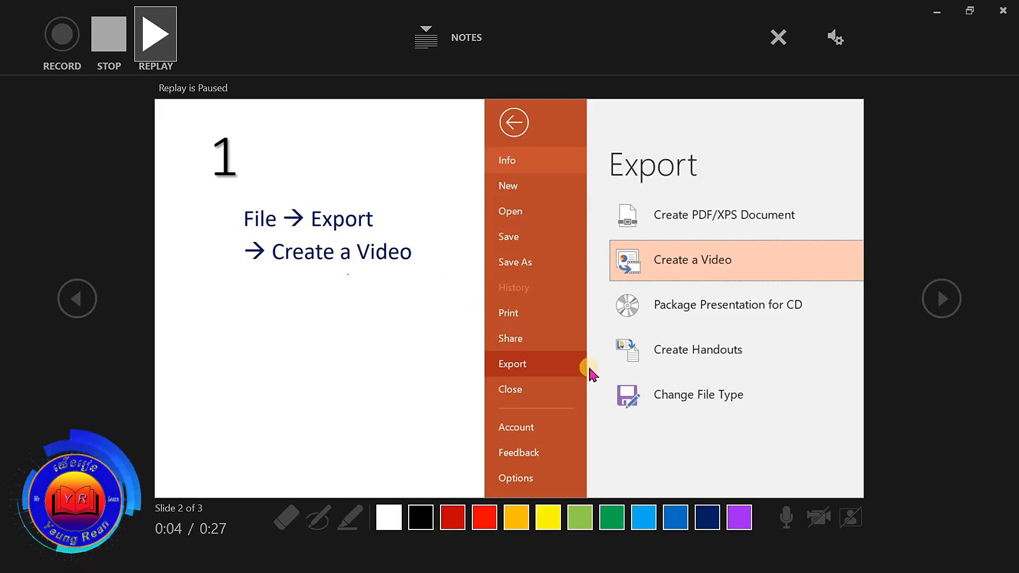
pyautogui.click(831, 41)
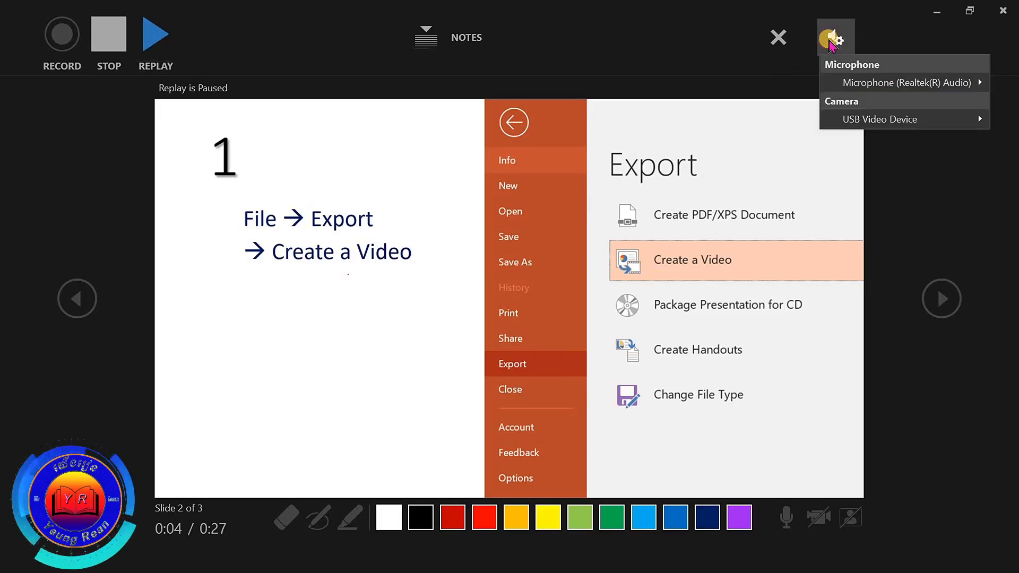
# Step: Clear the recordings on the current slide and advance to the following slide
pyautogui.click(779, 38)
pyautogui.click(779, 38)
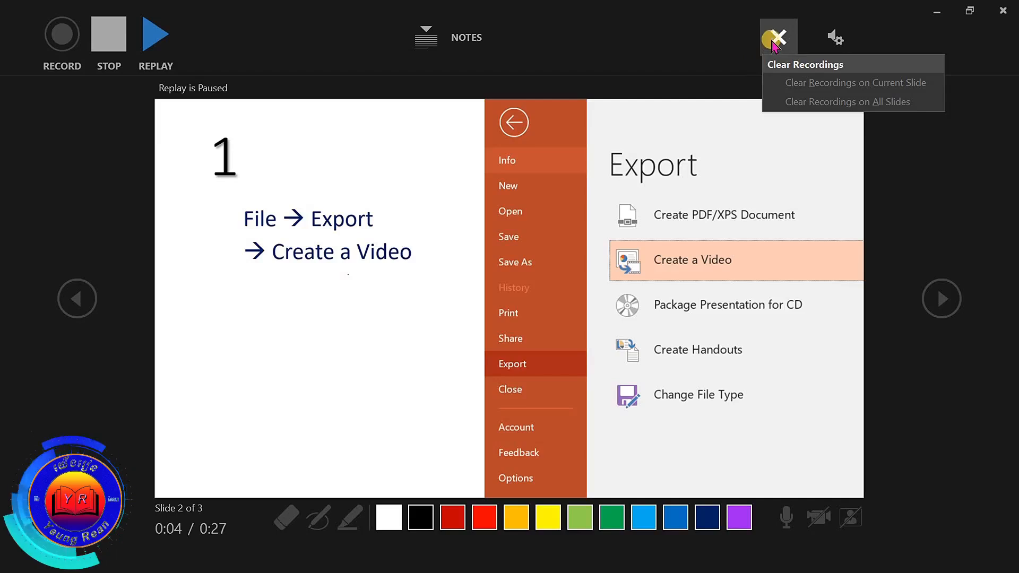
pyautogui.click(779, 35)
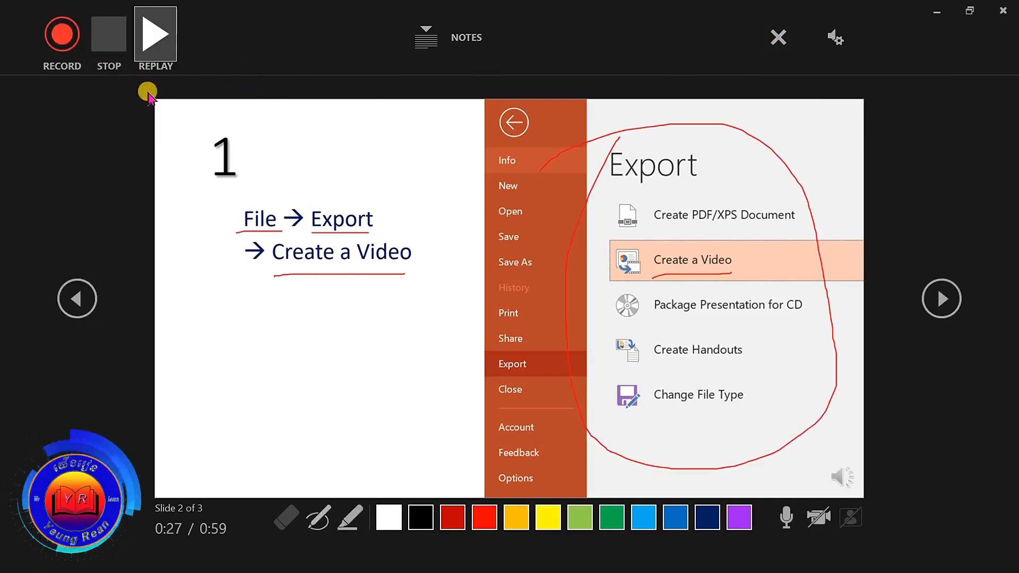
pyautogui.click(778, 38)
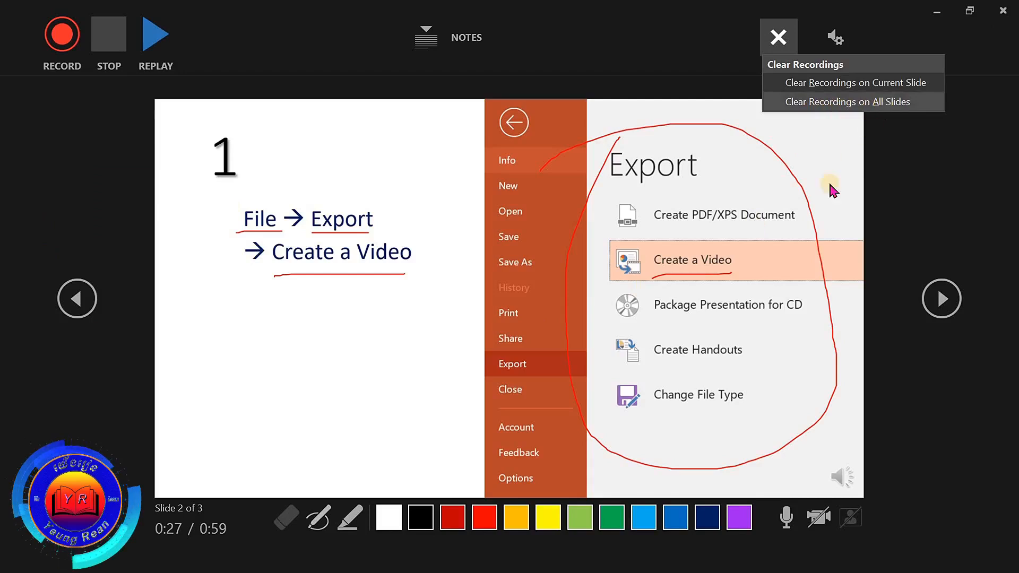
pyautogui.click(836, 84)
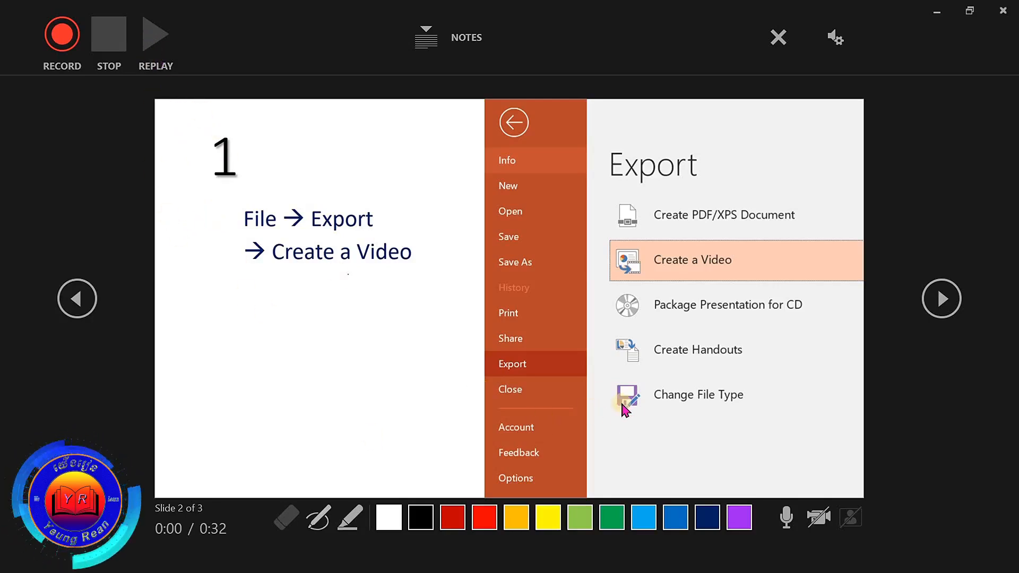
pyautogui.click(936, 299)
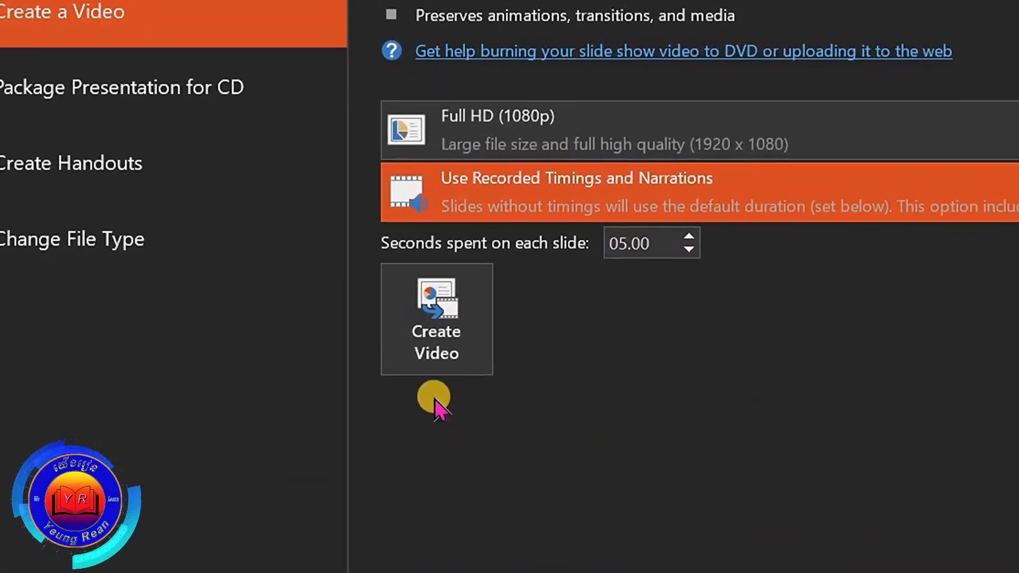
# Step: Start creating the video from the presentation with MPEG-4 Video as the file type
pyautogui.click(426, 332)
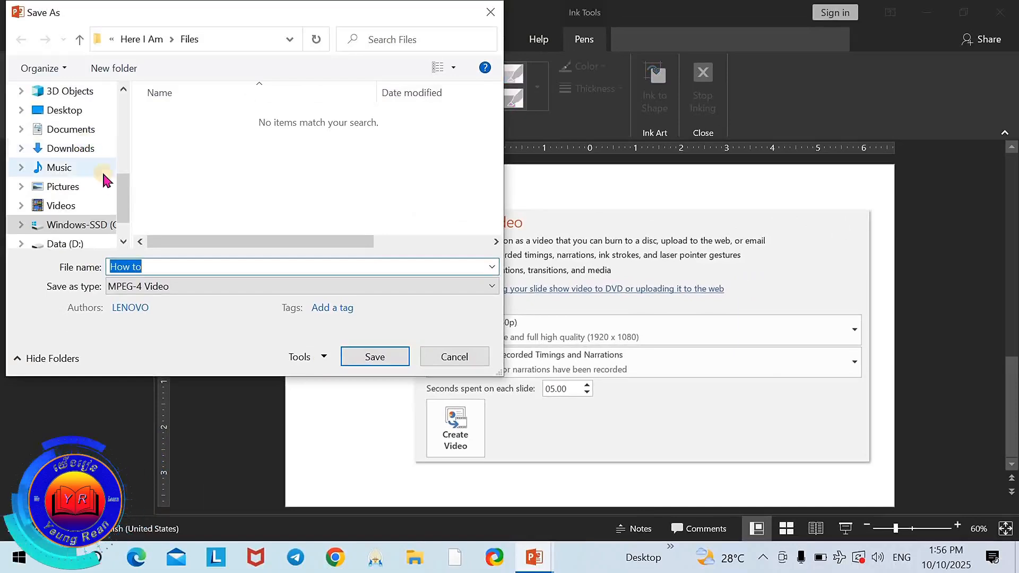
pyautogui.scroll(-1, 126, 221)
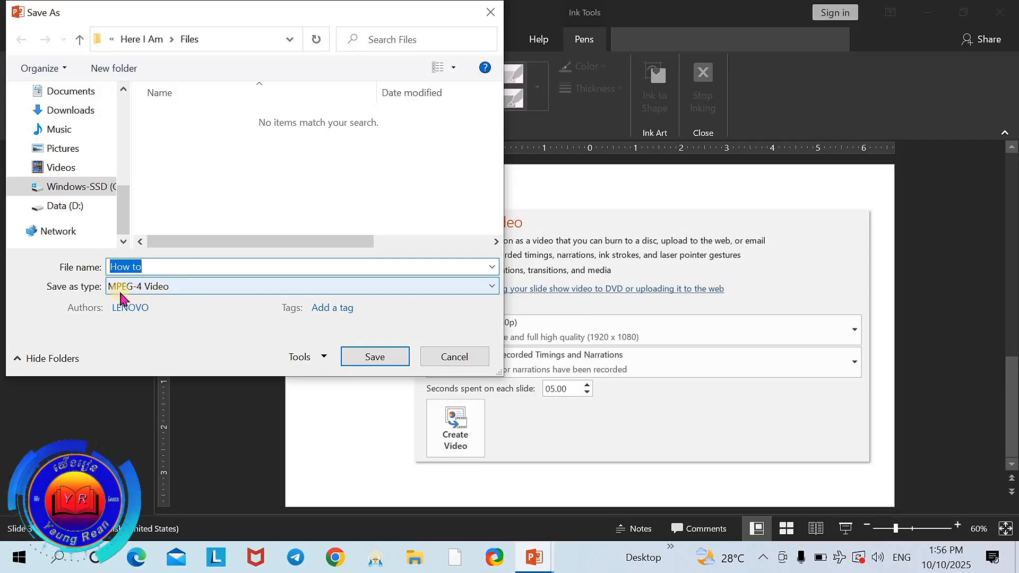
pyautogui.click(159, 287)
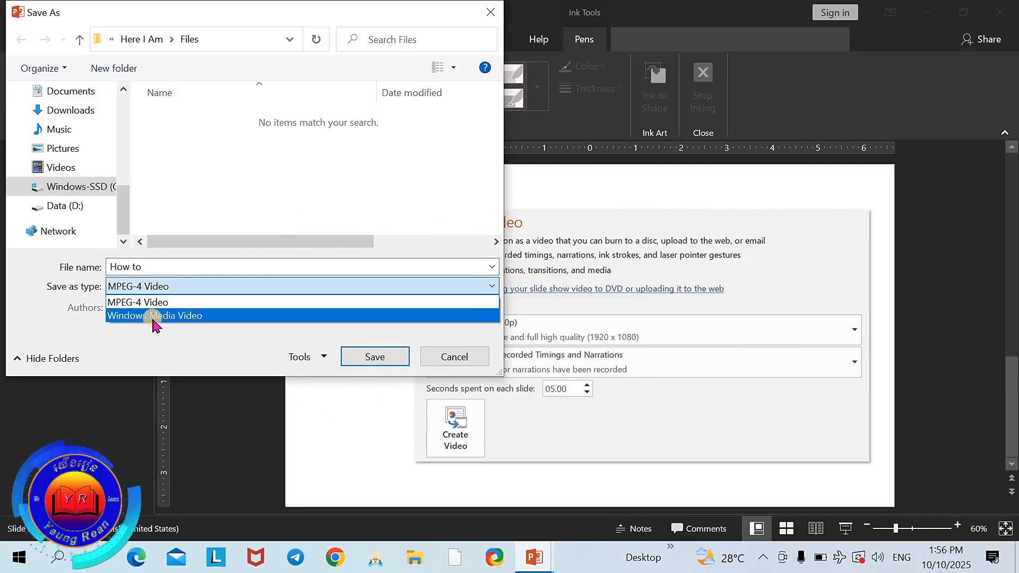
pyautogui.click(133, 301)
# Step: Save the video as How to in the DocForVideos folder on Data (D:)
pyautogui.click(74, 207)
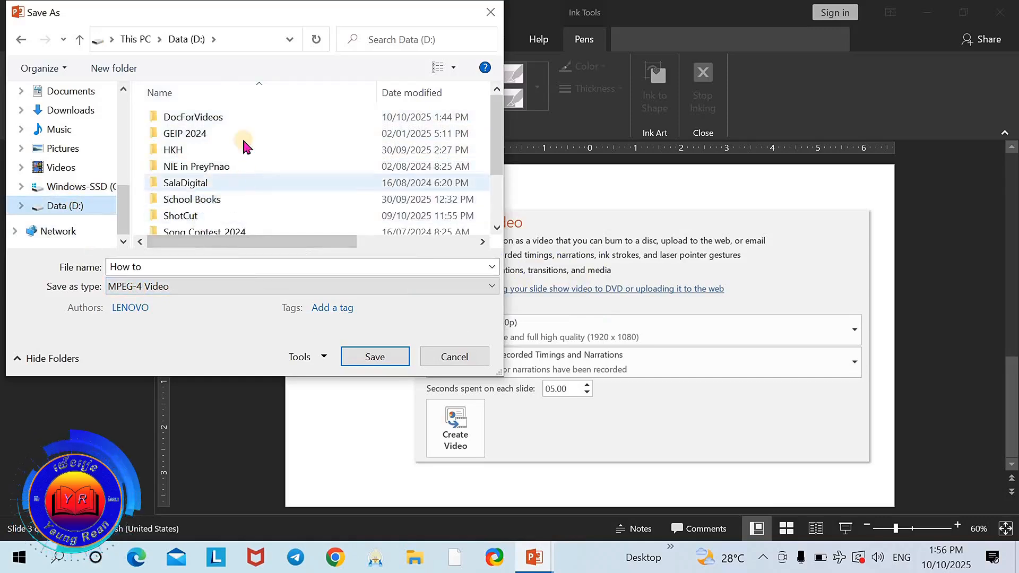
pyautogui.click(234, 121)
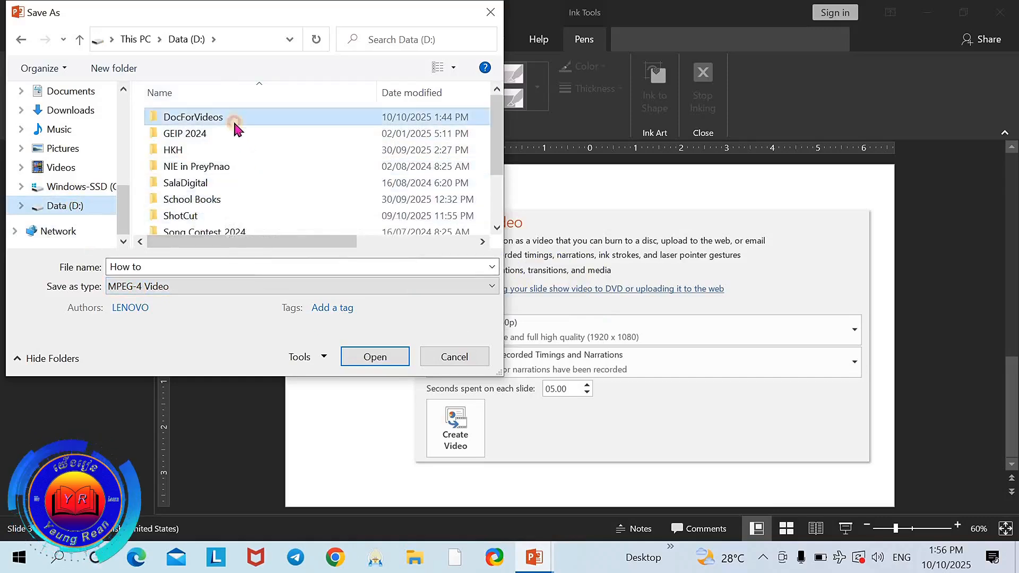
pyautogui.click(370, 358)
pyautogui.click(373, 357)
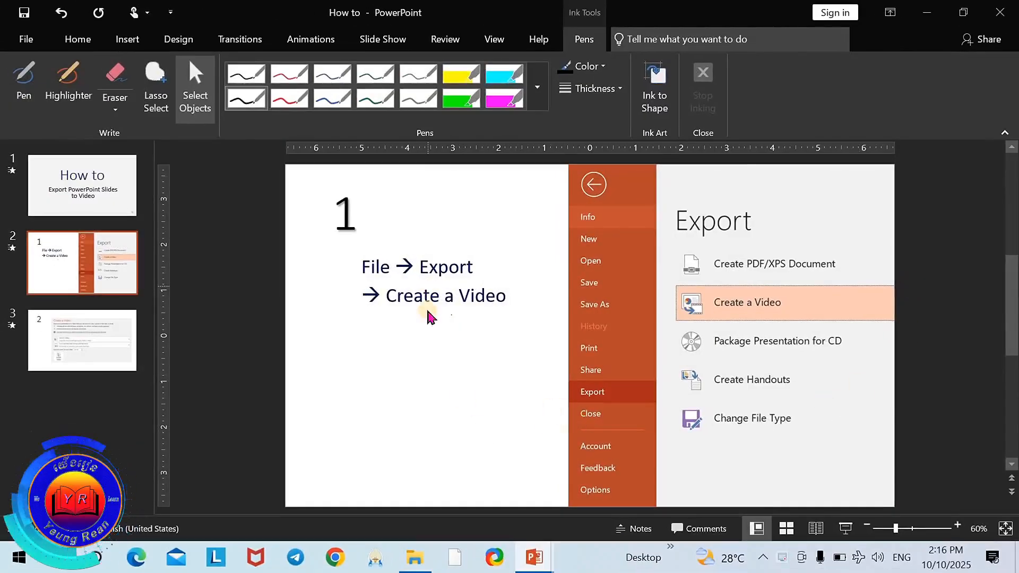
# Step: Switch to File Explorer and play the How to MP4 file in the DocForVideos folder
pyautogui.click(415, 557)
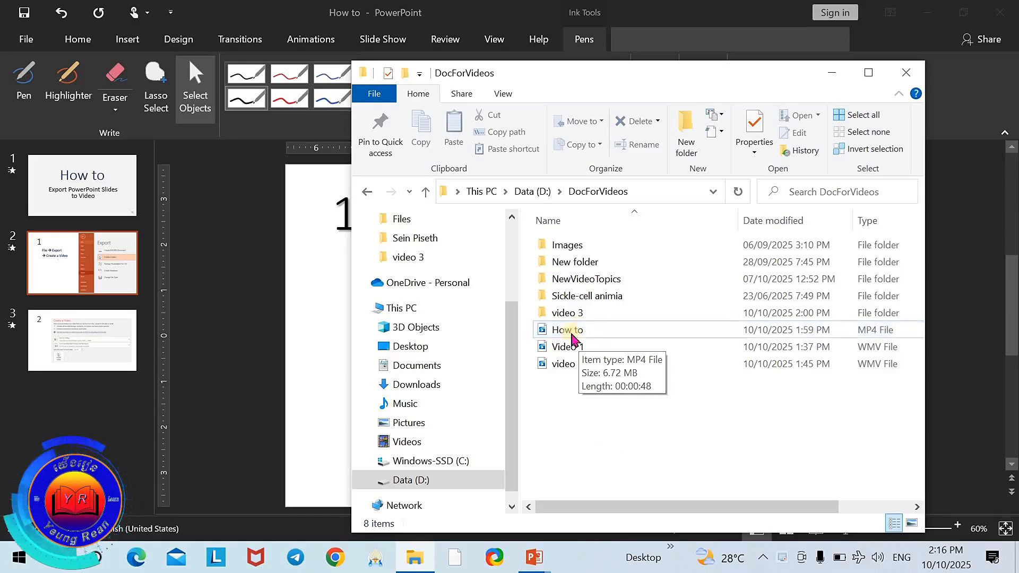
pyautogui.click(545, 334)
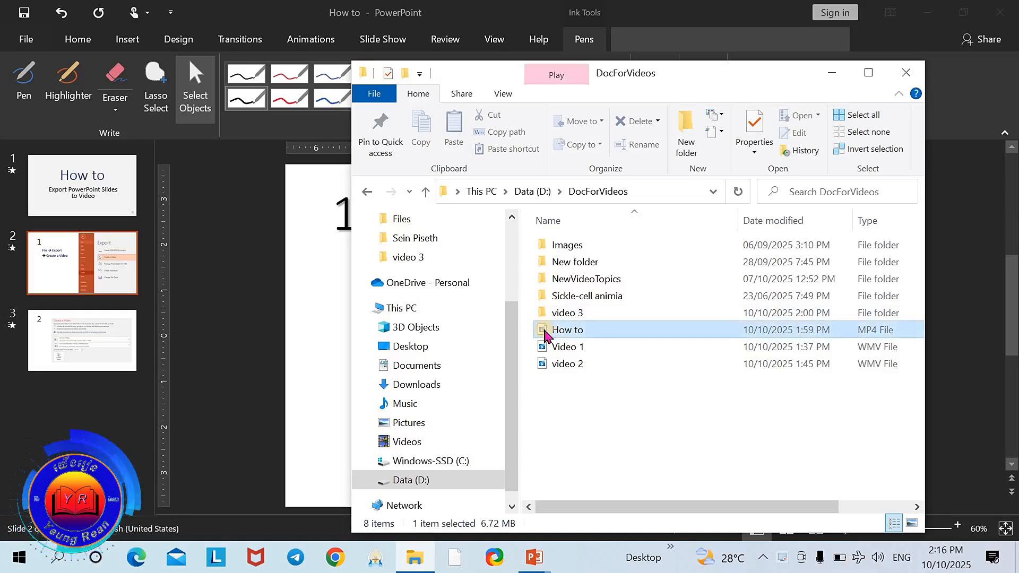
pyautogui.doubleClick(545, 333)
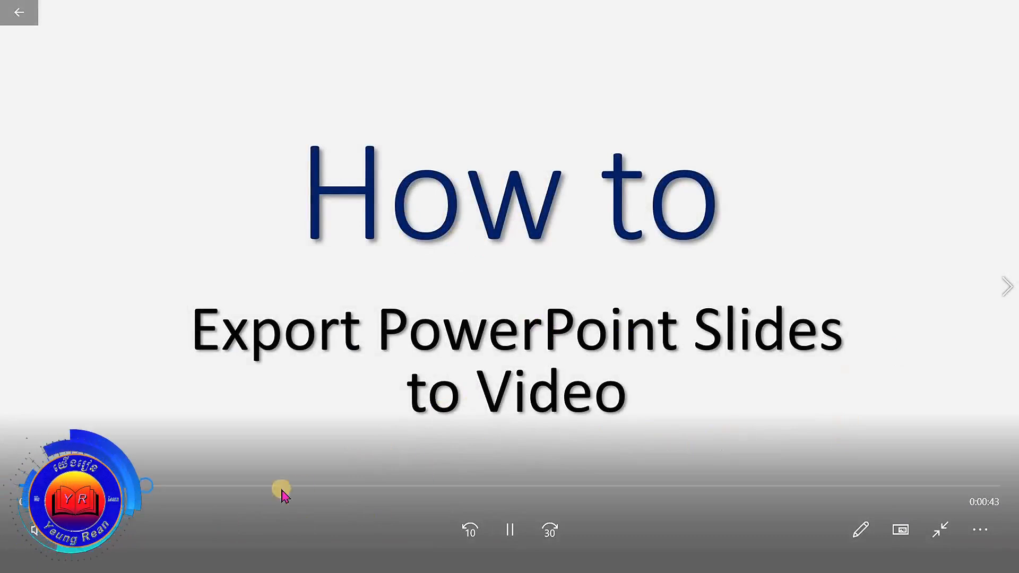
# Step: Skip through the How to video to near its end, and dismiss the player and the folder window
pyautogui.click(202, 487)
pyautogui.click(271, 487)
pyautogui.click(321, 486)
pyautogui.click(367, 488)
pyautogui.click(449, 488)
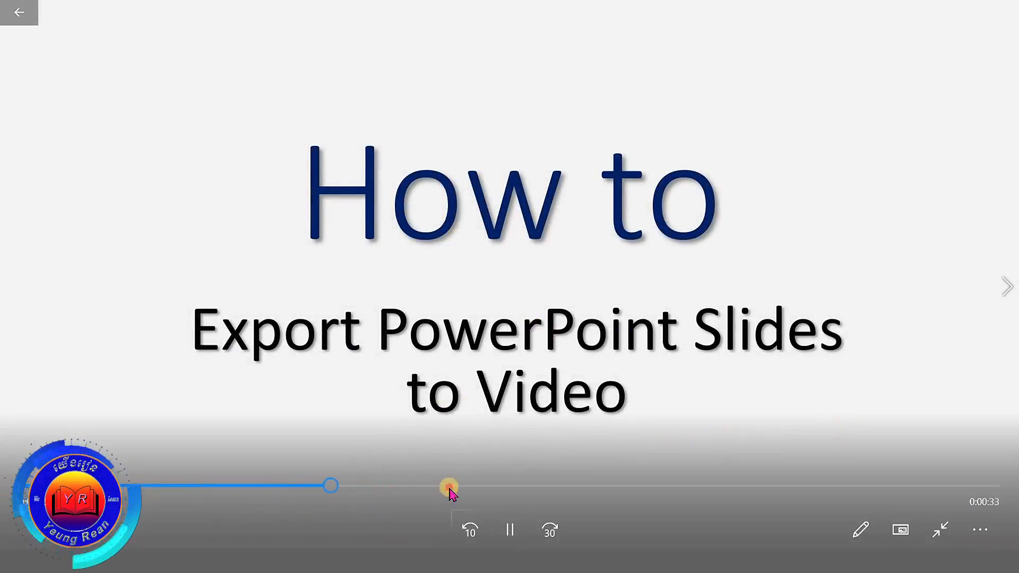
pyautogui.click(575, 488)
pyautogui.click(667, 487)
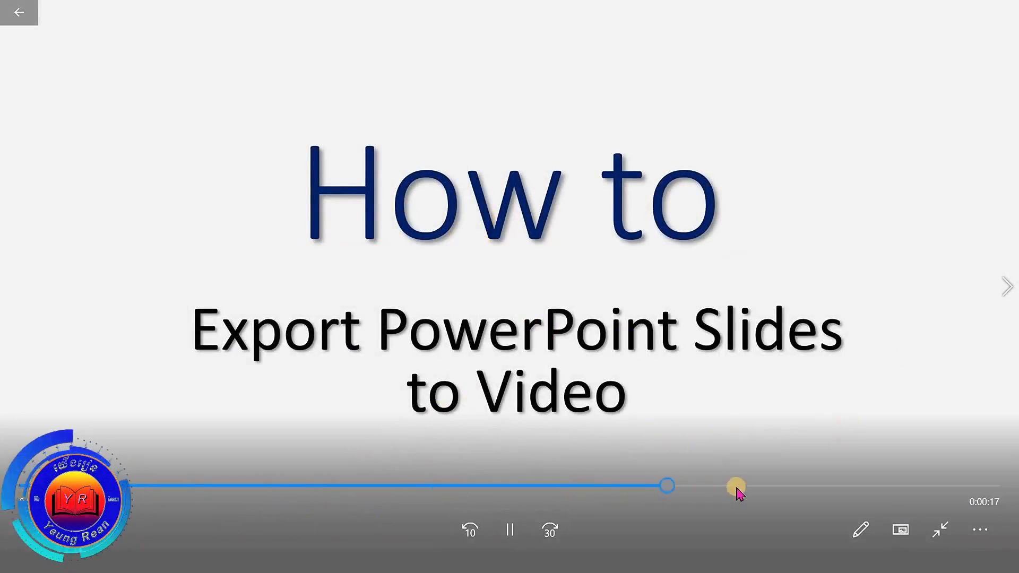
pyautogui.click(737, 488)
pyautogui.click(790, 487)
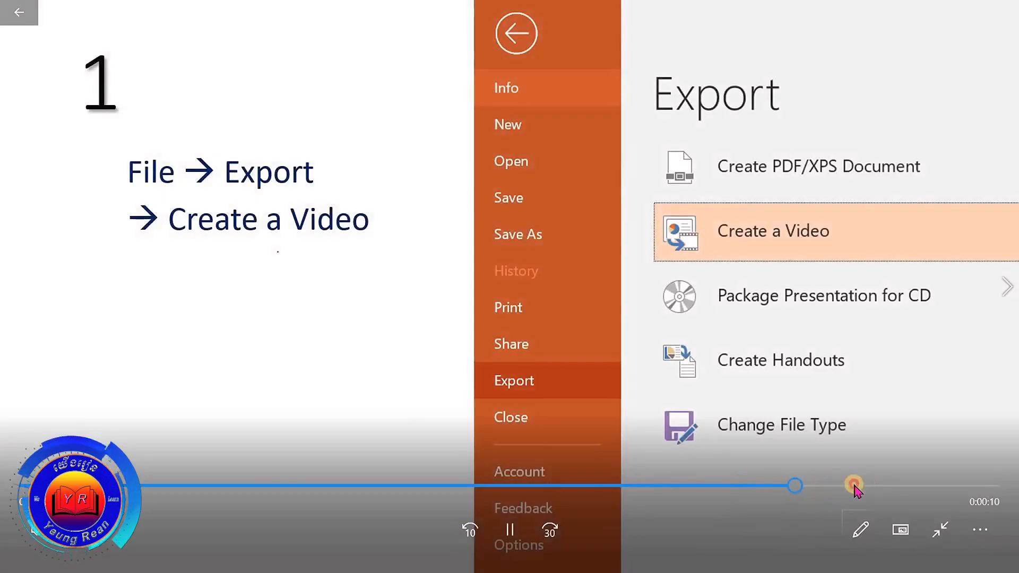
pyautogui.click(841, 486)
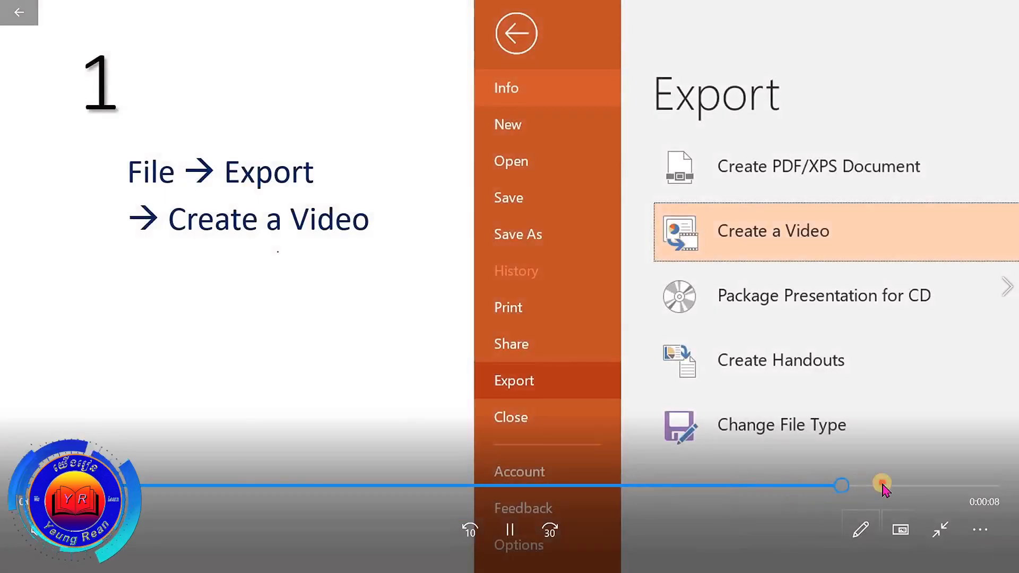
pyautogui.click(882, 484)
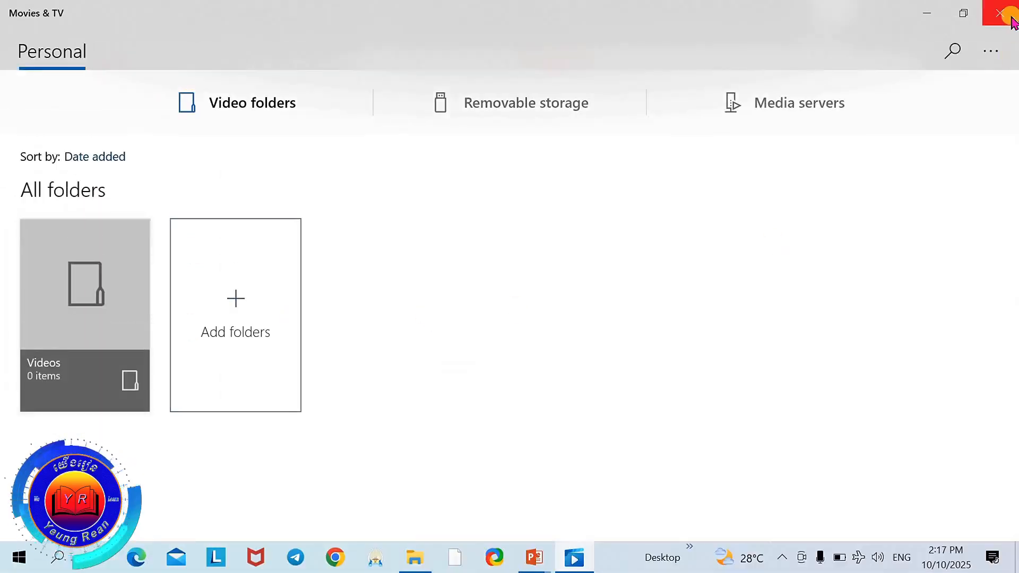
pyautogui.click(1012, 22)
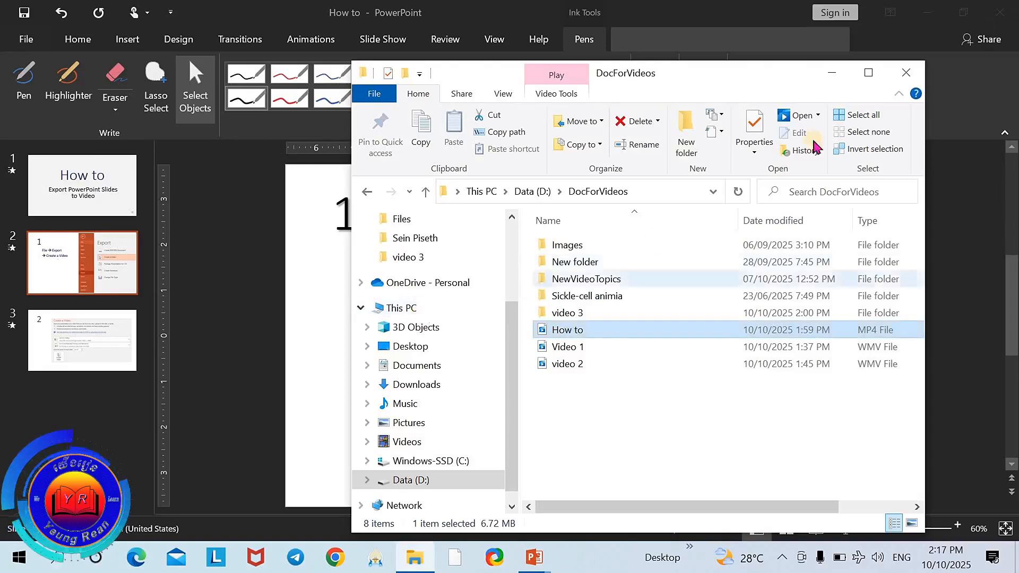
pyautogui.click(832, 72)
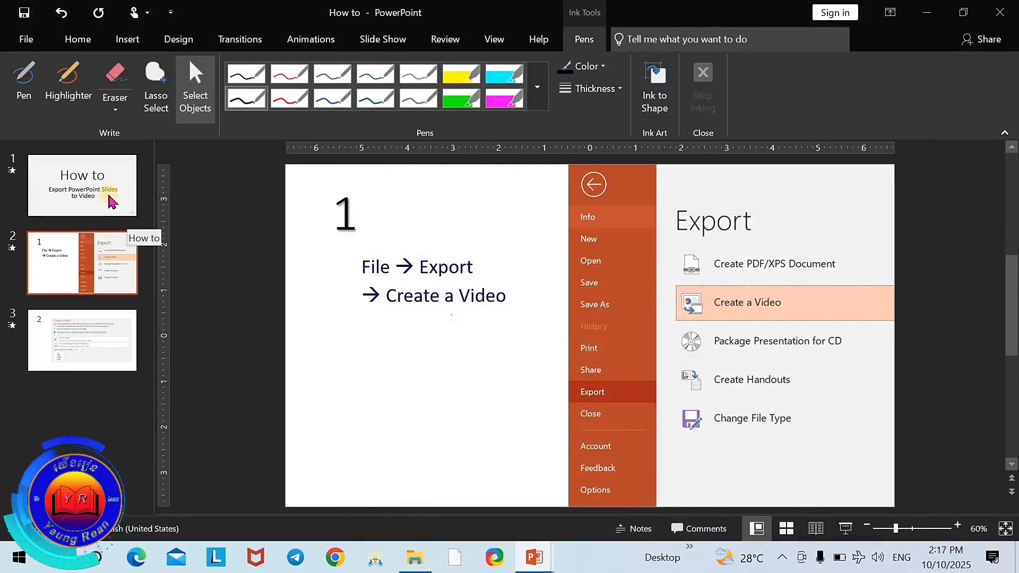
# Step: Save the presentation from slide 1 and inspect that slide's audio icon
pyautogui.click(124, 207)
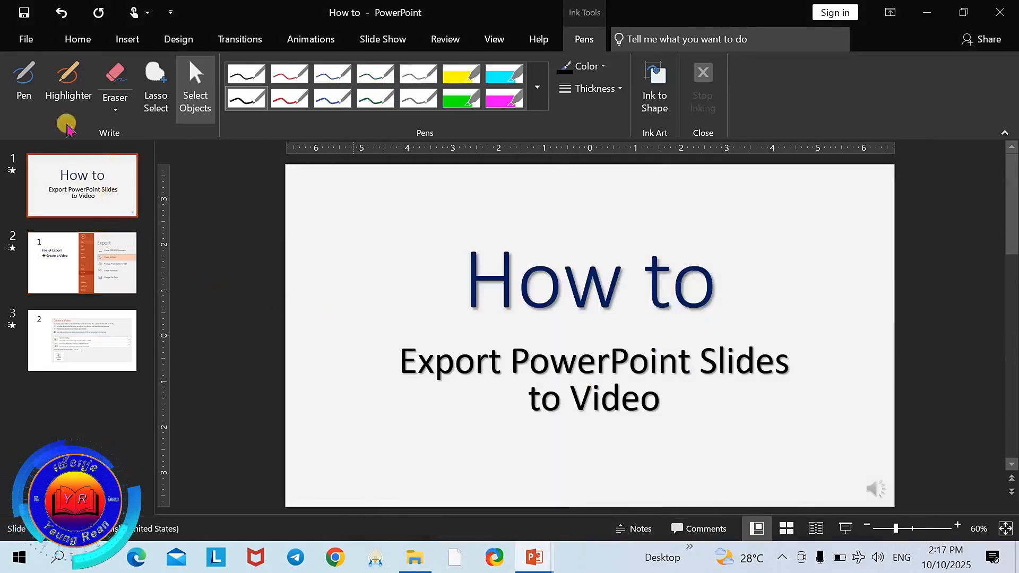
pyautogui.click(24, 12)
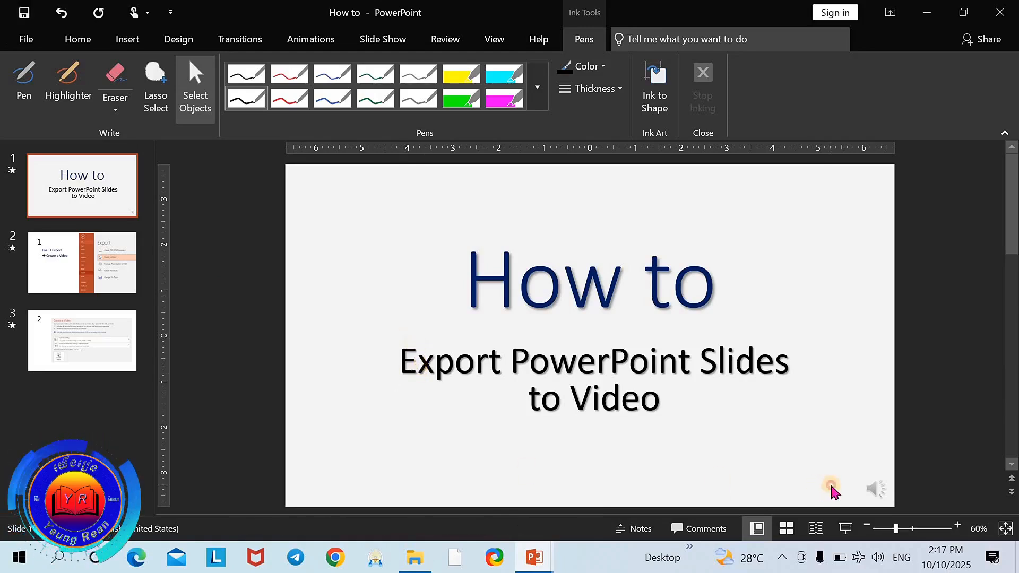
pyautogui.click(873, 486)
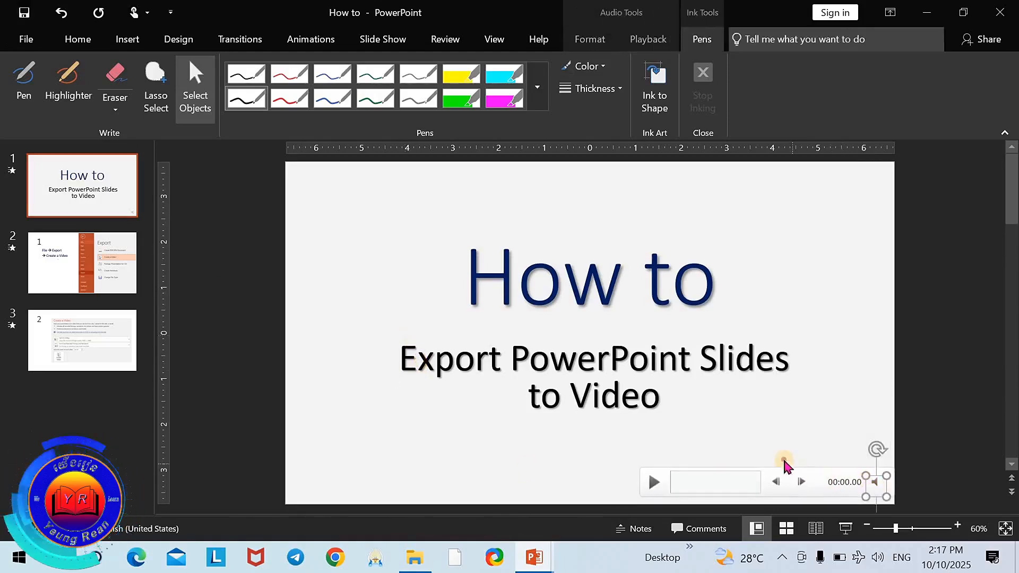
pyautogui.click(732, 466)
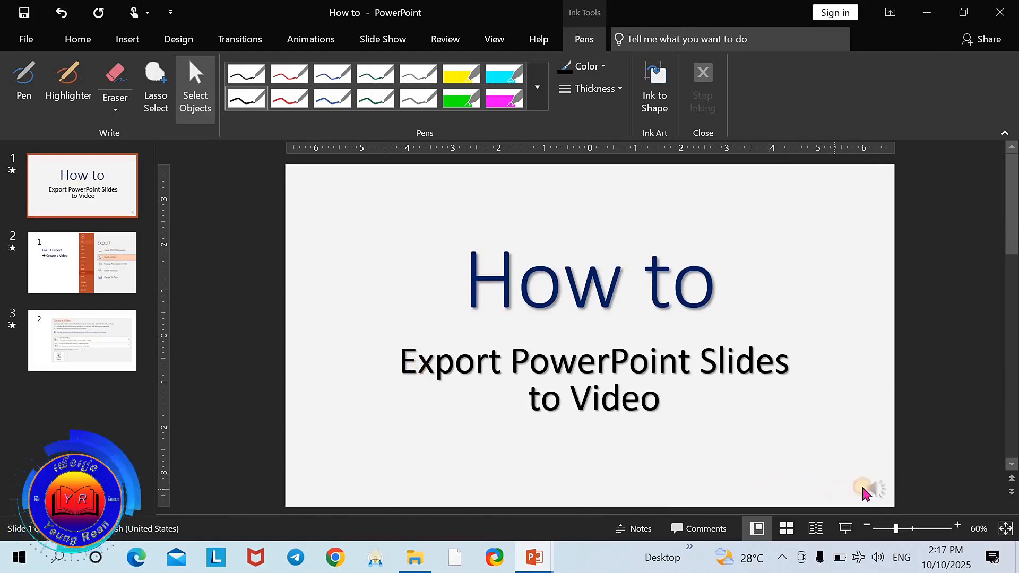
pyautogui.moveTo(869, 484)
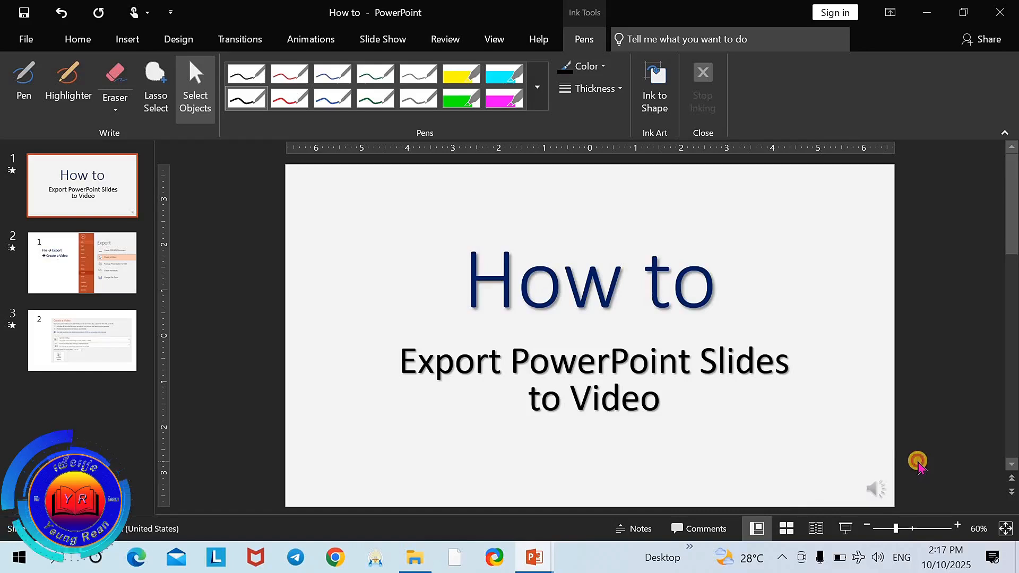
# Step: Check slides 2 and 3 of the presentation for audio icons
pyautogui.scroll(-1, 920, 466)
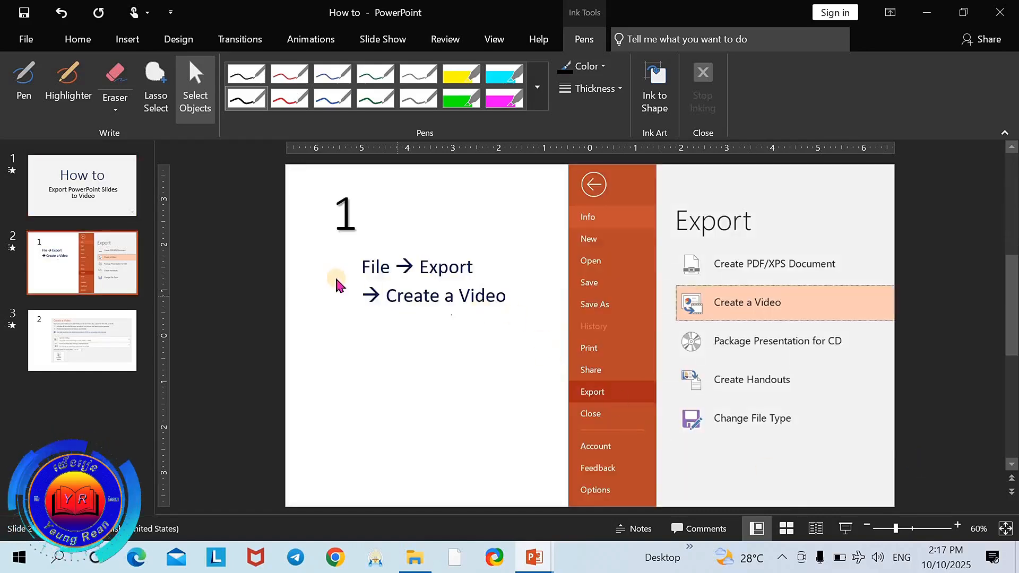
pyautogui.scroll(-1, 928, 463)
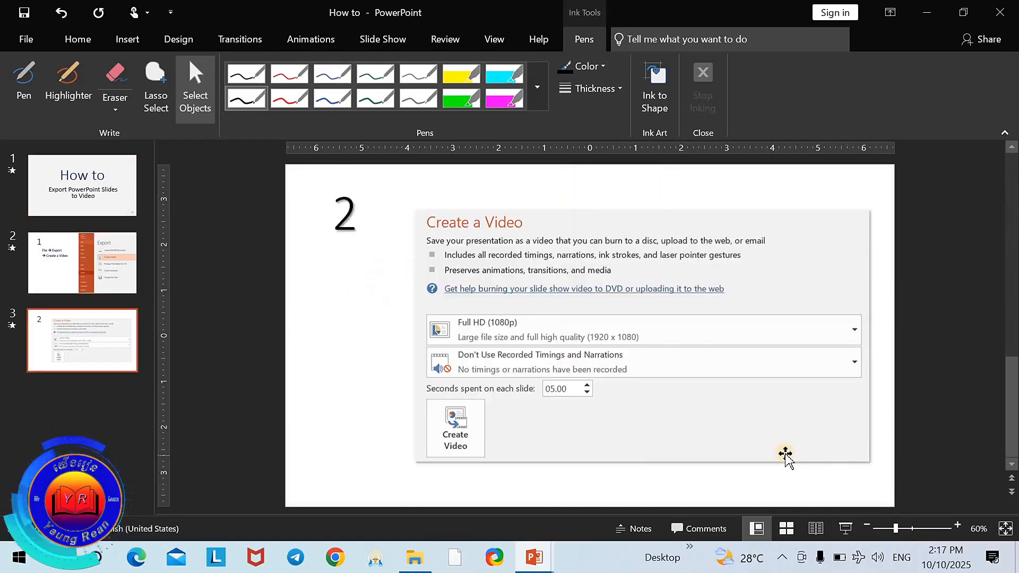
pyautogui.click(788, 451)
pyautogui.click(945, 369)
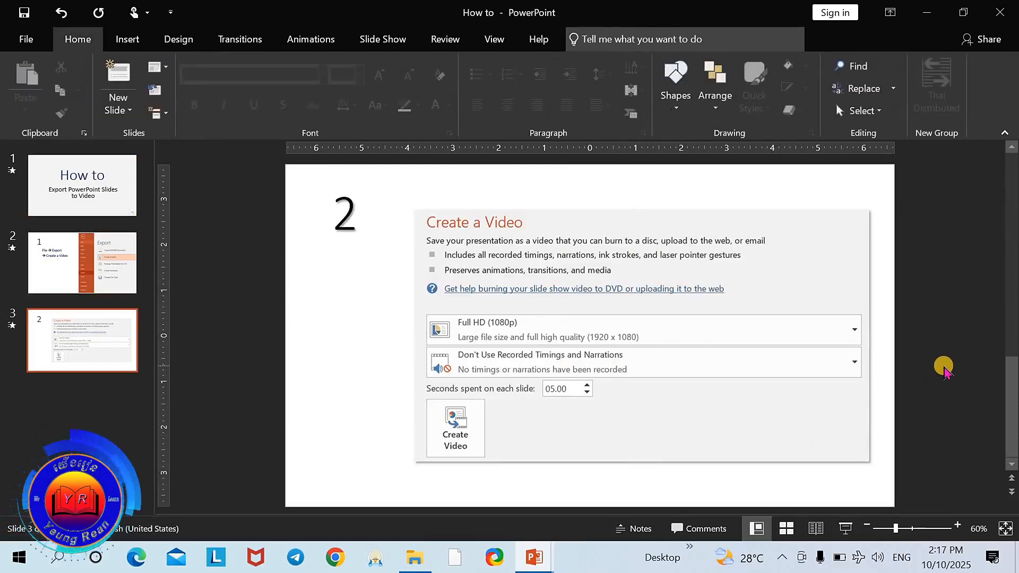